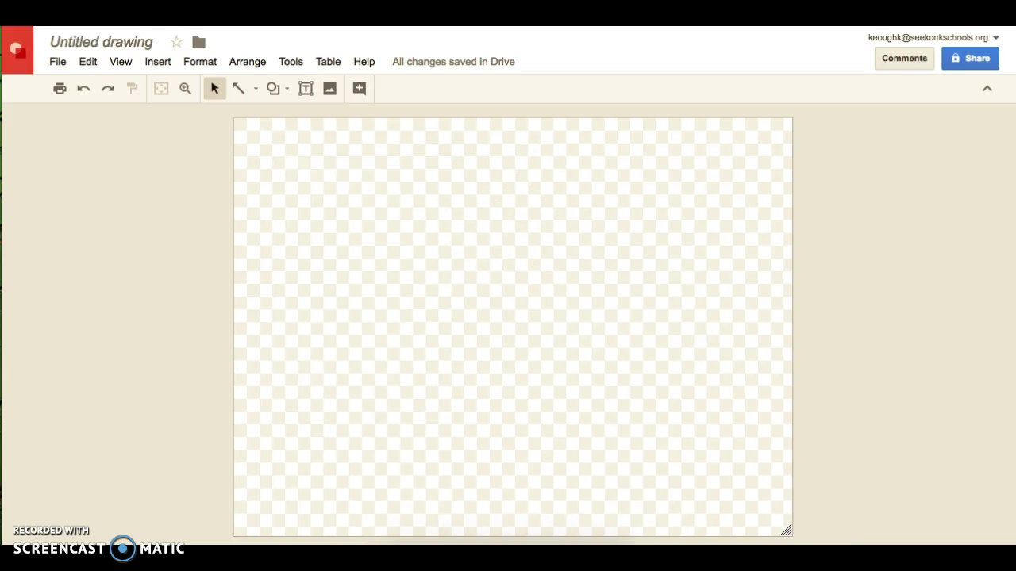
# Step: Insert the coloured, unlabelled heart cross-section with the bright red ventricle from the image search results
pyautogui.click(160, 67)
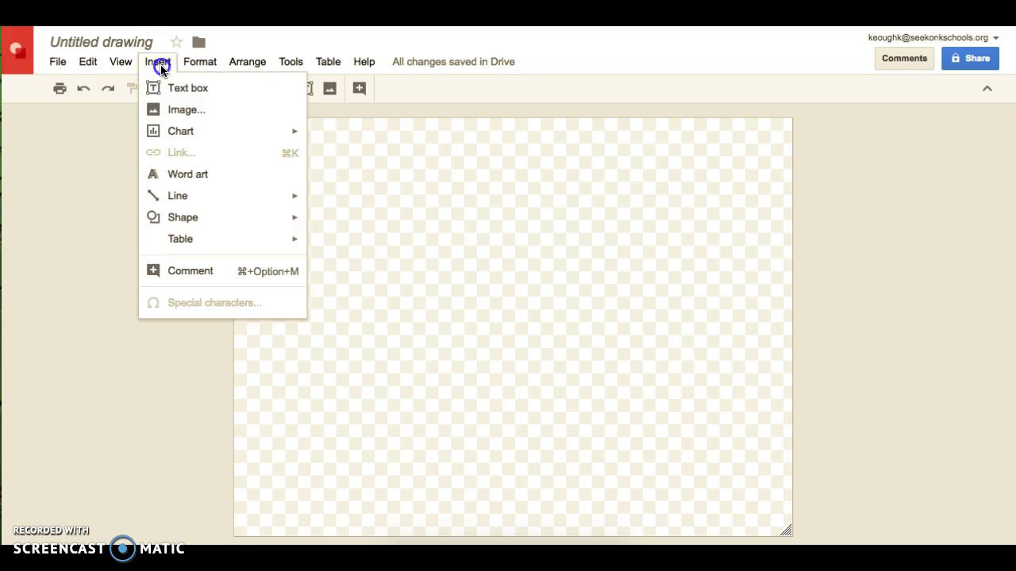
pyautogui.click(165, 111)
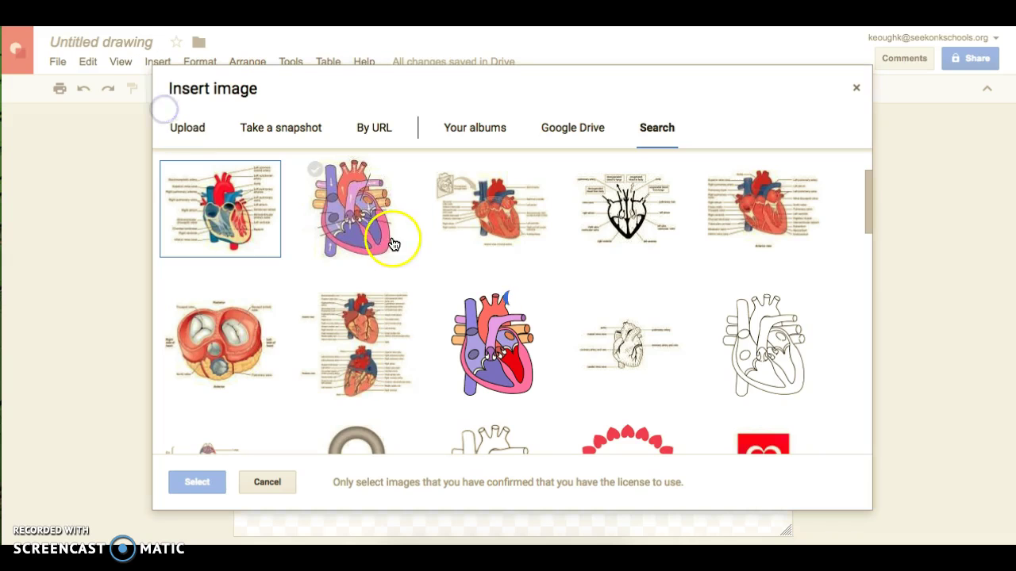
pyautogui.scroll(3, 418, 286)
pyautogui.scroll(-3, 418, 286)
pyautogui.scroll(-1, 418, 287)
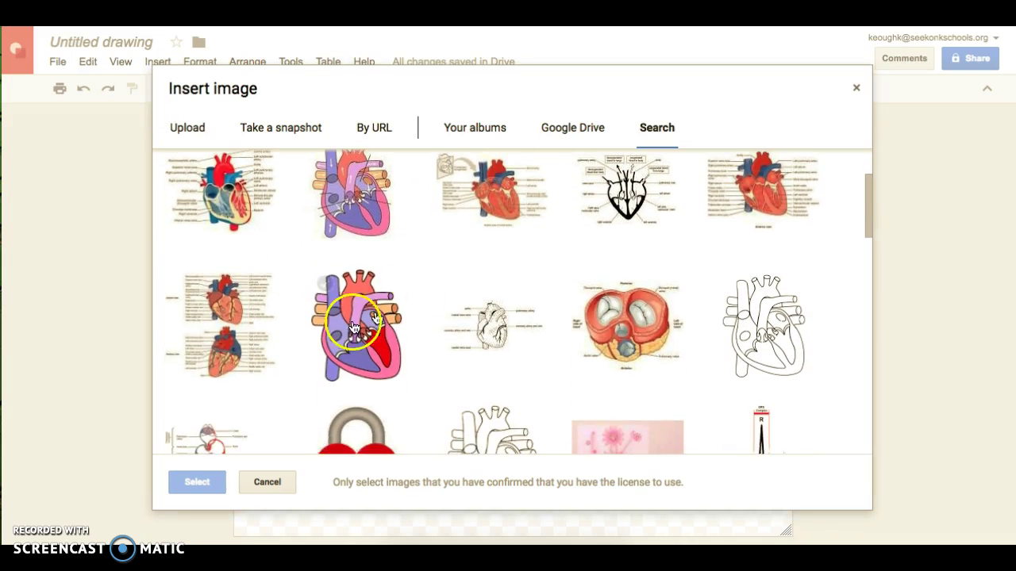
pyautogui.click(354, 325)
pyautogui.click(198, 484)
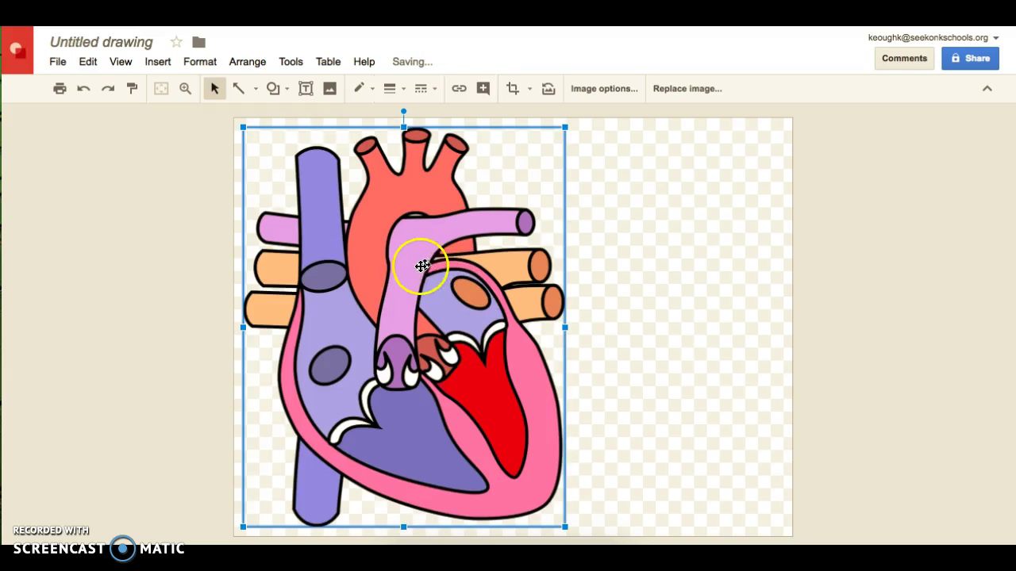
# Step: Move the heart image toward the centre of the canvas, leaving blank space on both sides for labels
pyautogui.moveTo(413, 268); pyautogui.dragTo(533, 304)
pyautogui.moveTo(594, 261); pyautogui.dragTo(605, 266)
pyautogui.click(726, 236)
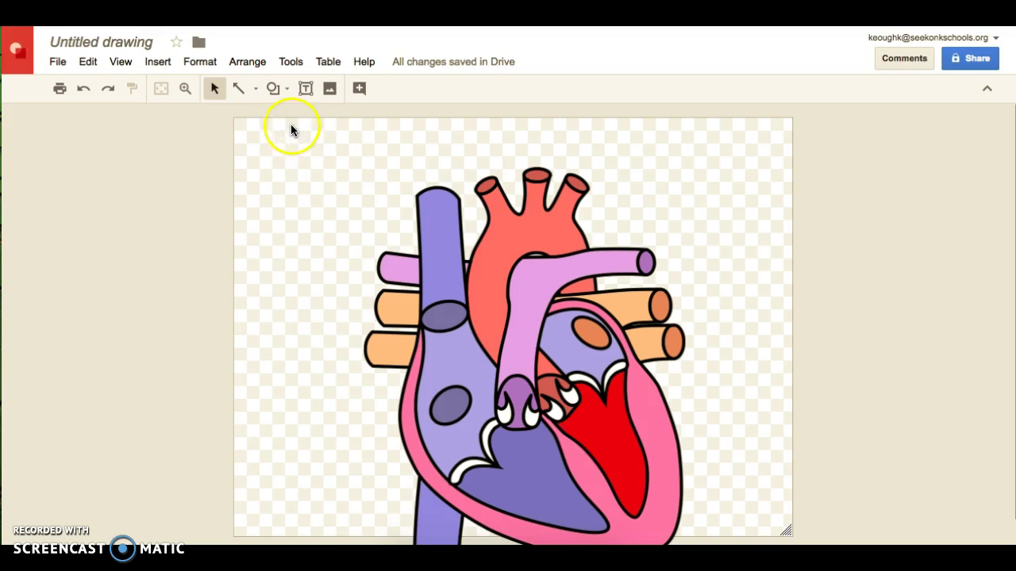
# Step: Draw a small rounded rectangle in the canvas's upper-left corner and fill it with light beige
pyautogui.click(289, 99)
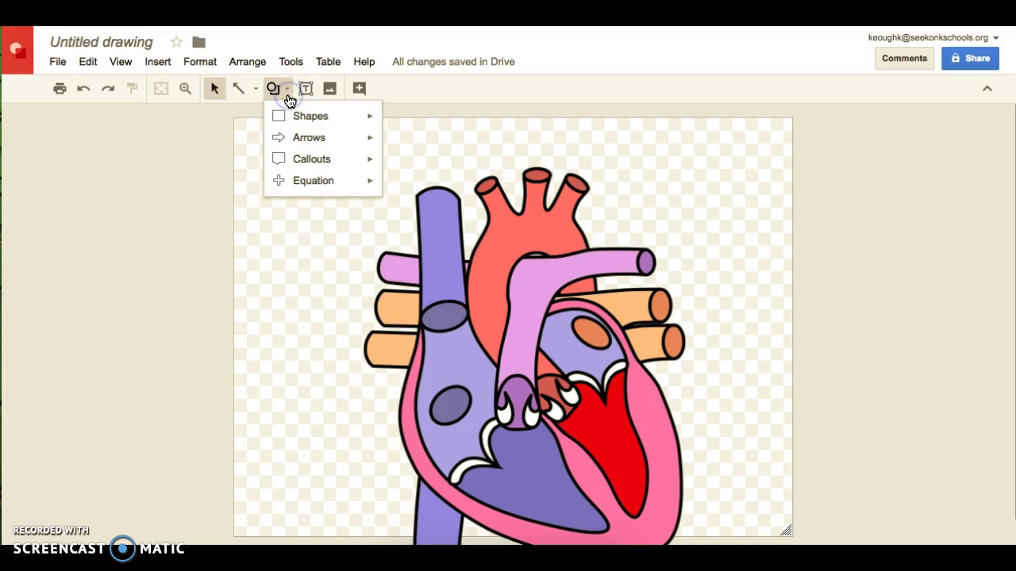
pyautogui.moveTo(298, 120)
pyautogui.click(413, 123)
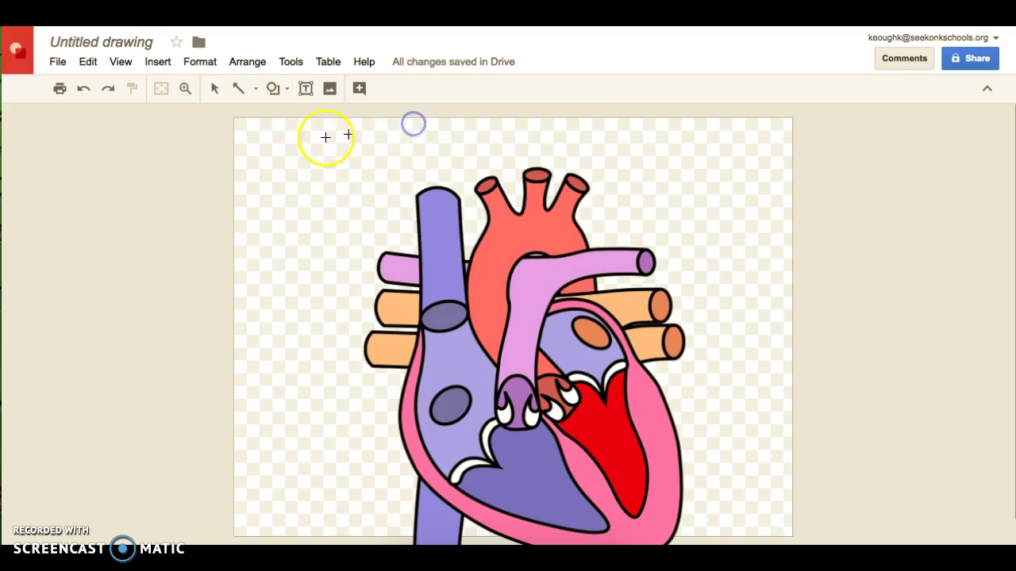
pyautogui.moveTo(274, 136); pyautogui.dragTo(403, 178)
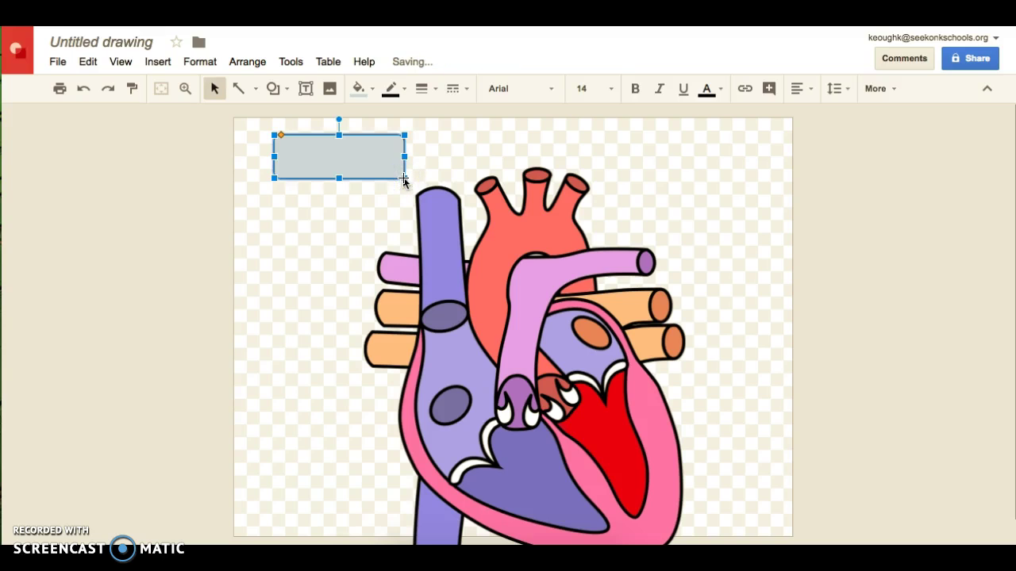
pyautogui.click(372, 89)
pyautogui.click(469, 173)
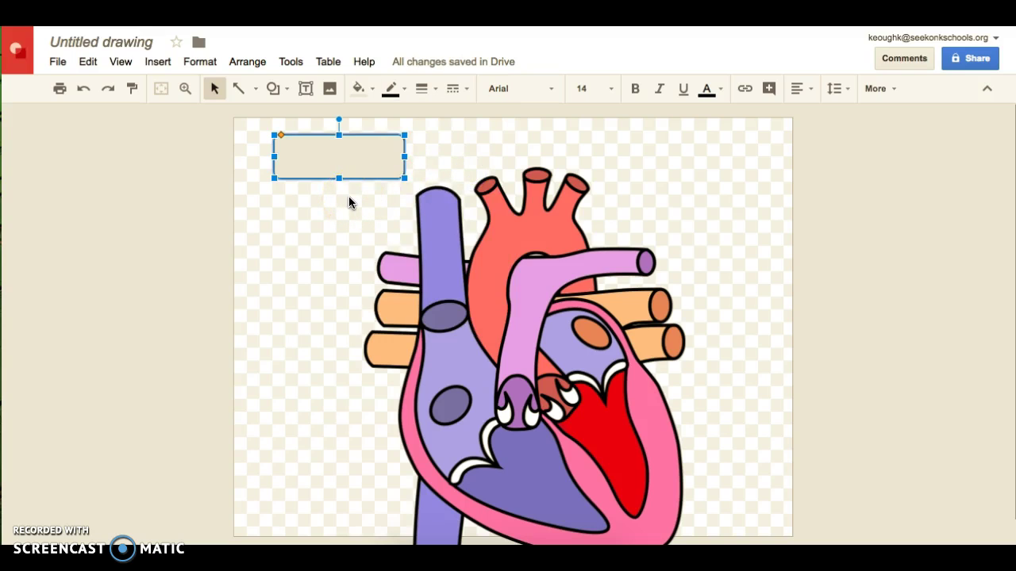
# Step: Duplicate the beige rounded rectangle four times to make a stack of label boxes
pyautogui.hotkey('ctrl', 'd')
pyautogui.hotkey('ctrl', 'd')
pyautogui.hotkey('ctrl', 'd')
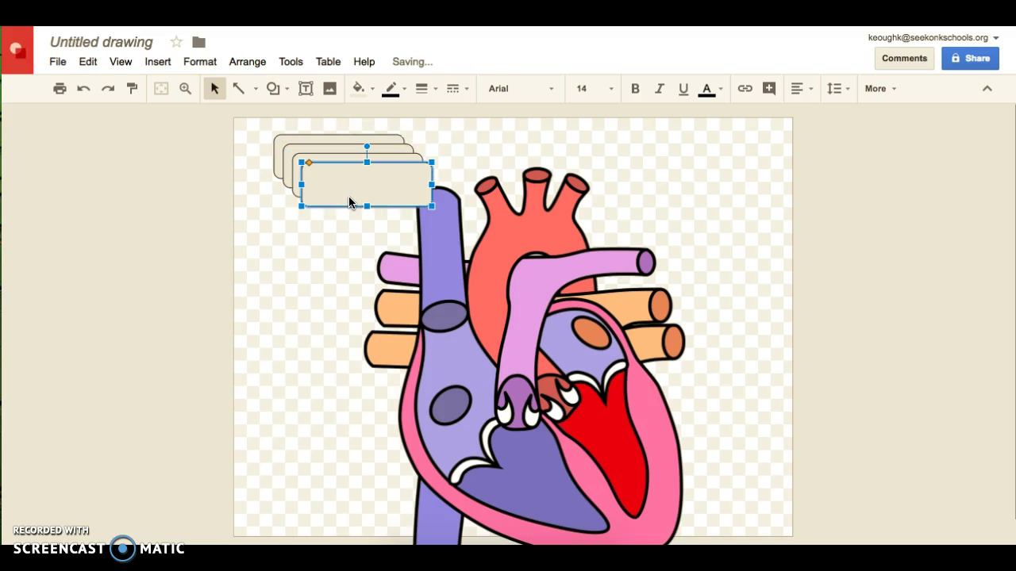
pyautogui.hotkey('ctrl', 'd')
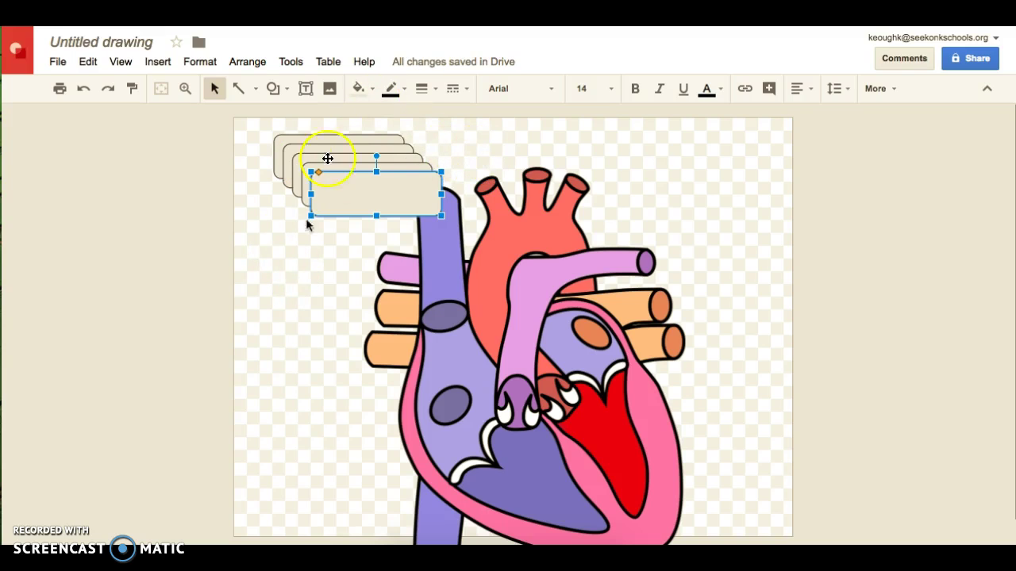
pyautogui.click(635, 169)
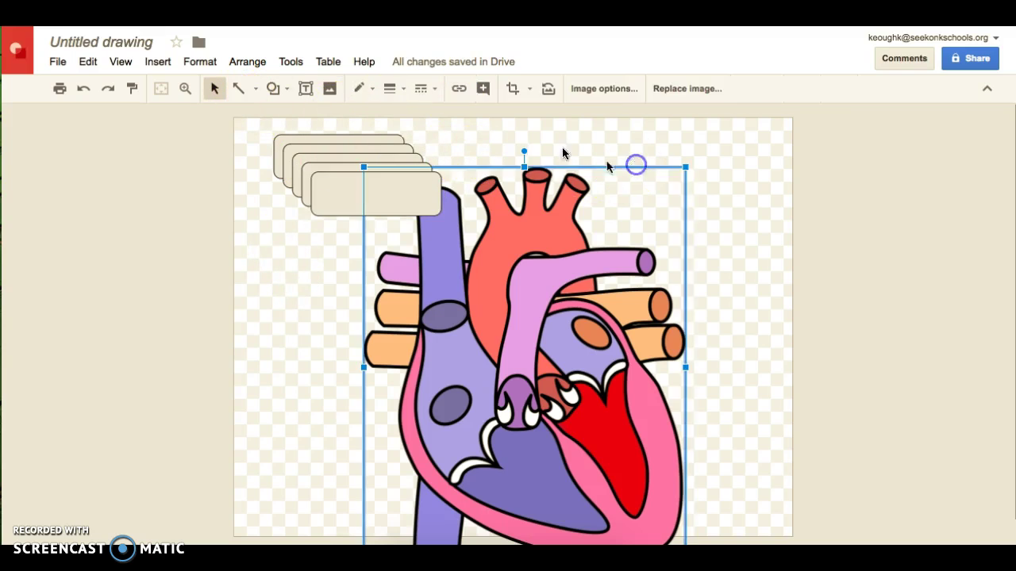
# Step: Draw a short diagonal arrow in the canvas's upper-right corner, with a 4px line weight and green colour
pyautogui.click(254, 90)
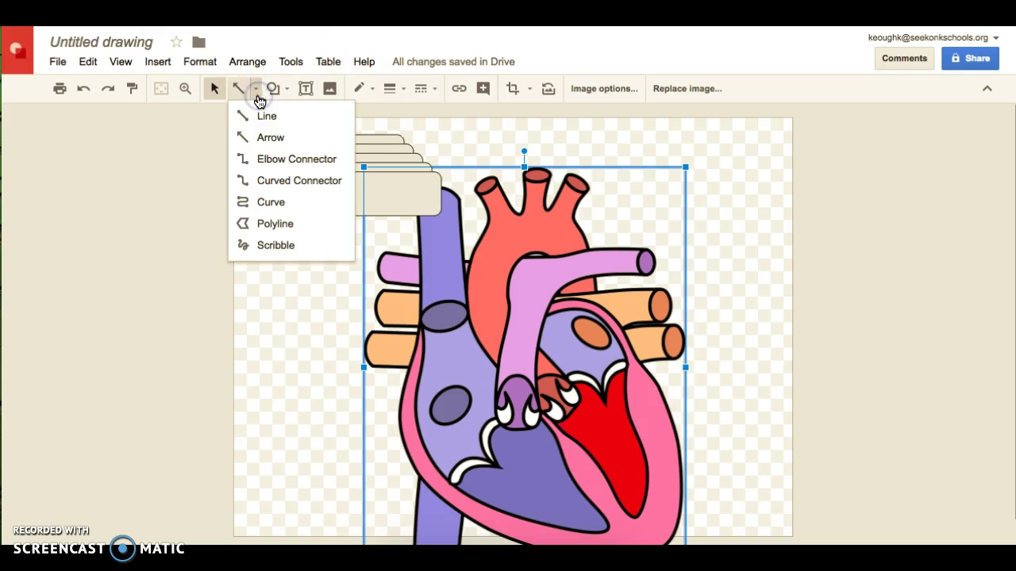
pyautogui.click(264, 141)
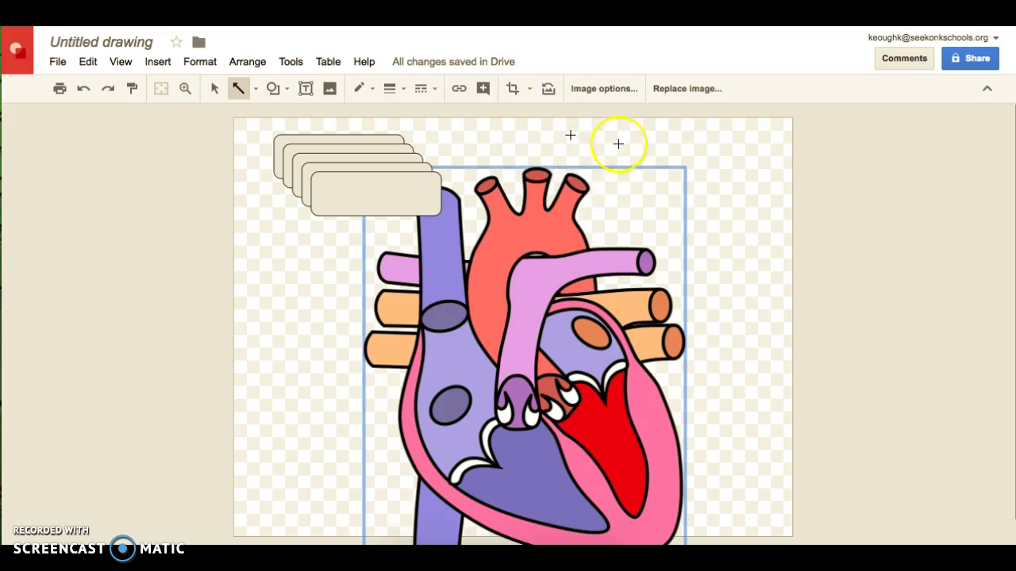
pyautogui.moveTo(679, 137); pyautogui.dragTo(733, 169)
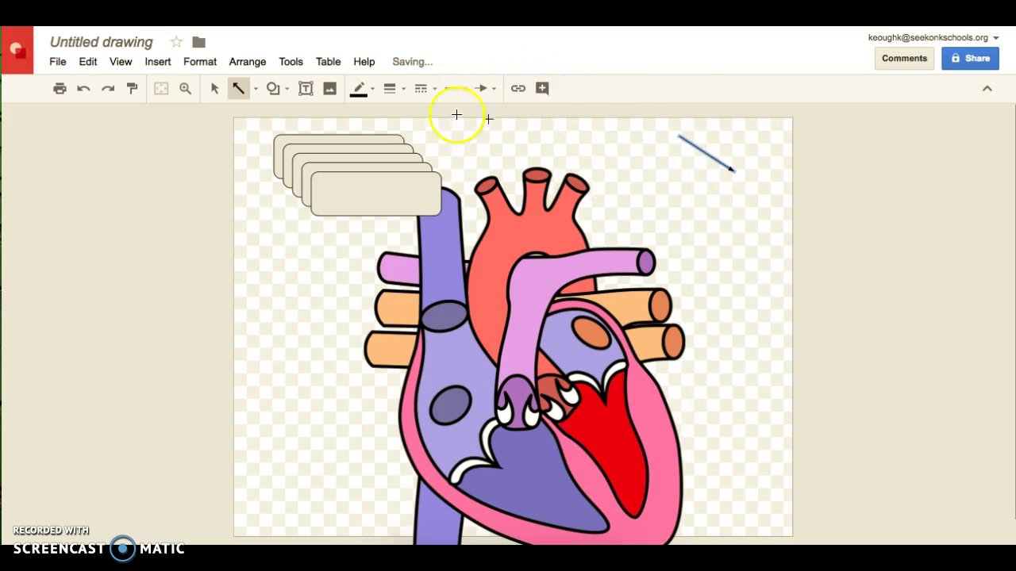
pyautogui.click(401, 96)
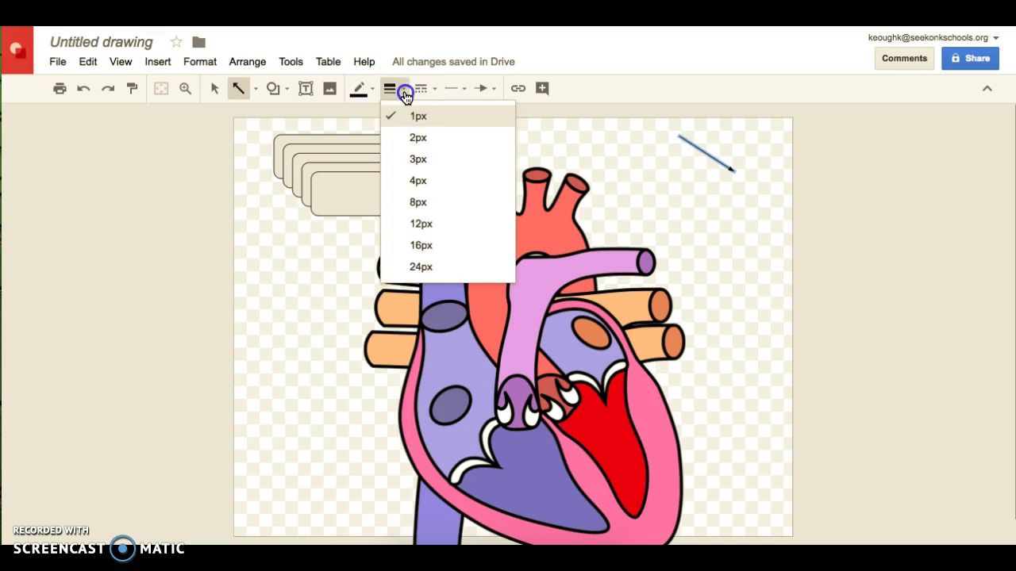
pyautogui.click(414, 183)
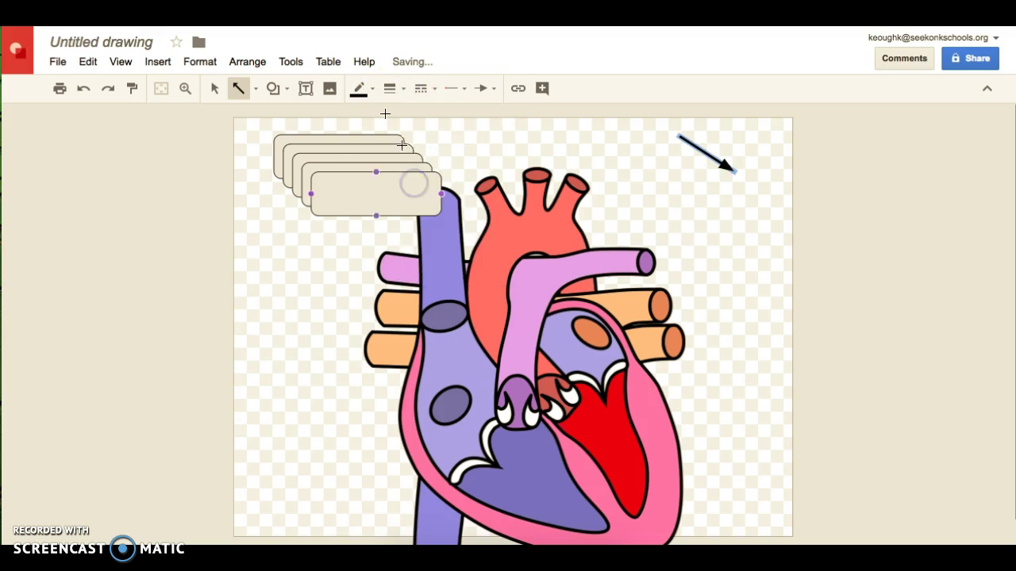
pyautogui.click(371, 90)
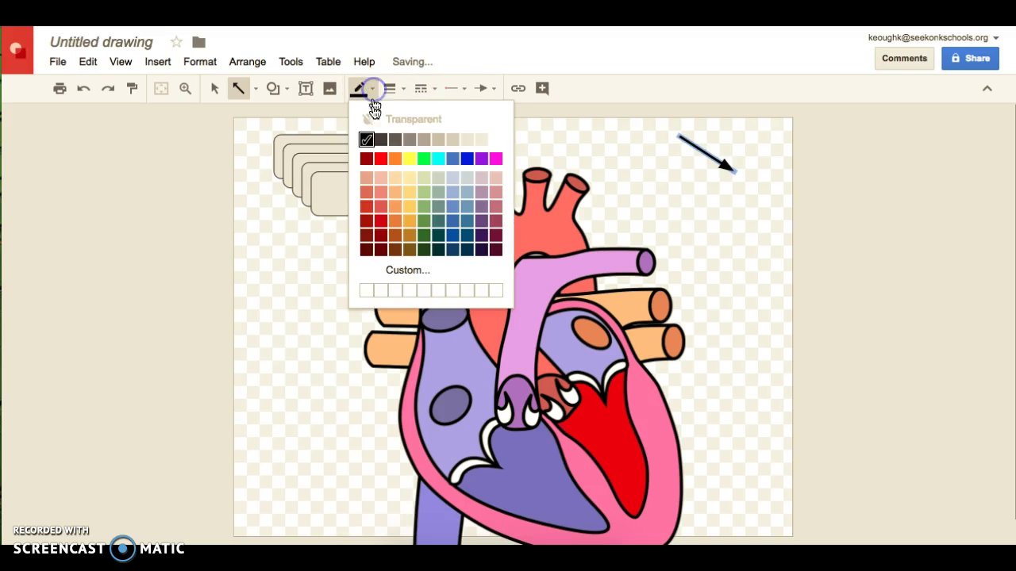
pyautogui.click(424, 223)
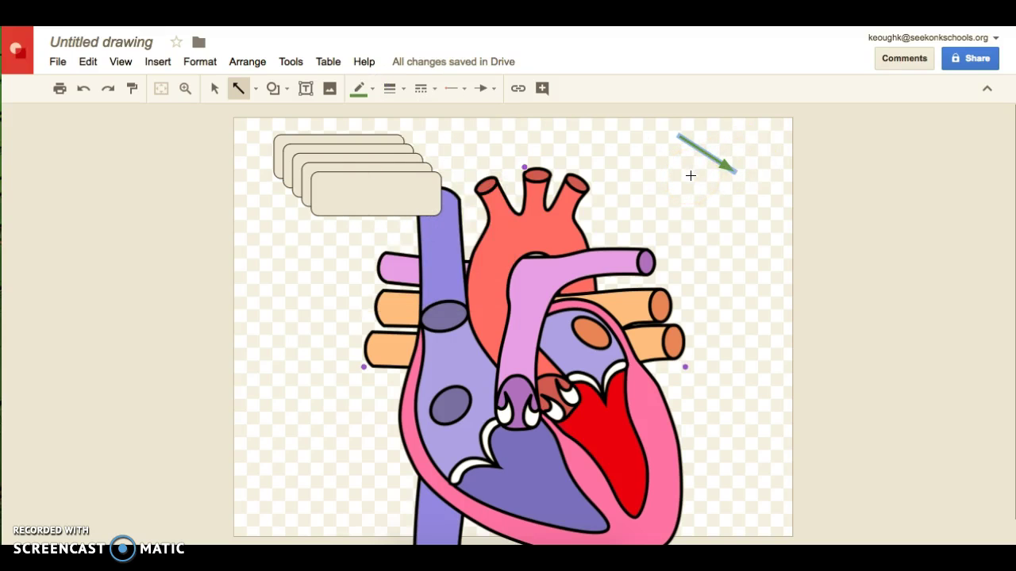
# Step: Duplicate the green arrow three times
pyautogui.hotkey('ctrl', 'd')
pyautogui.hotkey('ctrl', 'd')
pyautogui.hotkey('ctrl', 'd')
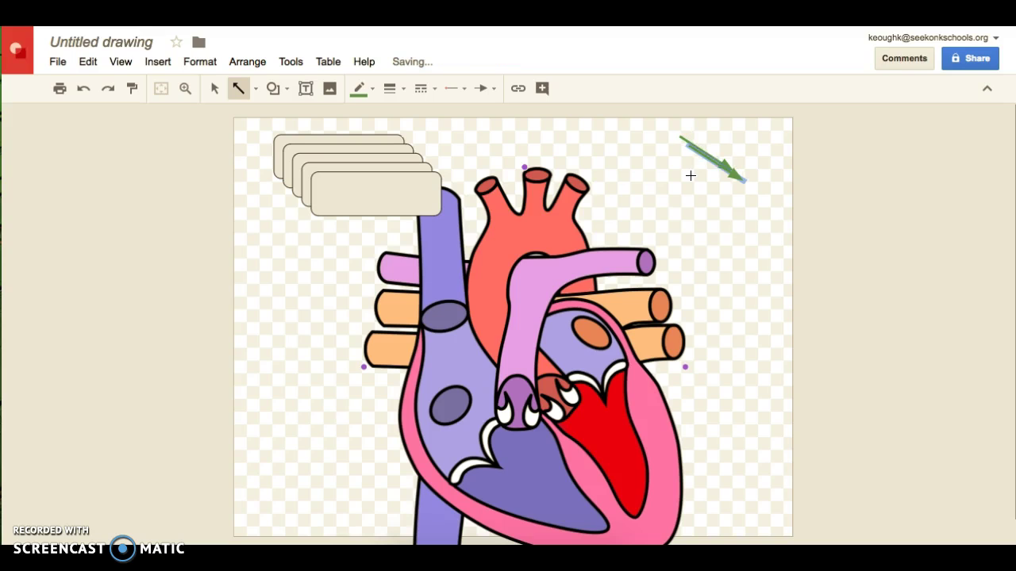
# Step: Place the front label box left of the heart below the stack, and delete the stray green arrow on the stacked boxes
pyautogui.moveTo(402, 190)
pyautogui.mouseDown()
pyautogui.moveTo(326, 252)
pyautogui.moveTo(403, 188)
pyautogui.moveTo(329, 238)
pyautogui.moveTo(297, 276)
pyautogui.mouseUp()
pyautogui.click(214, 89)
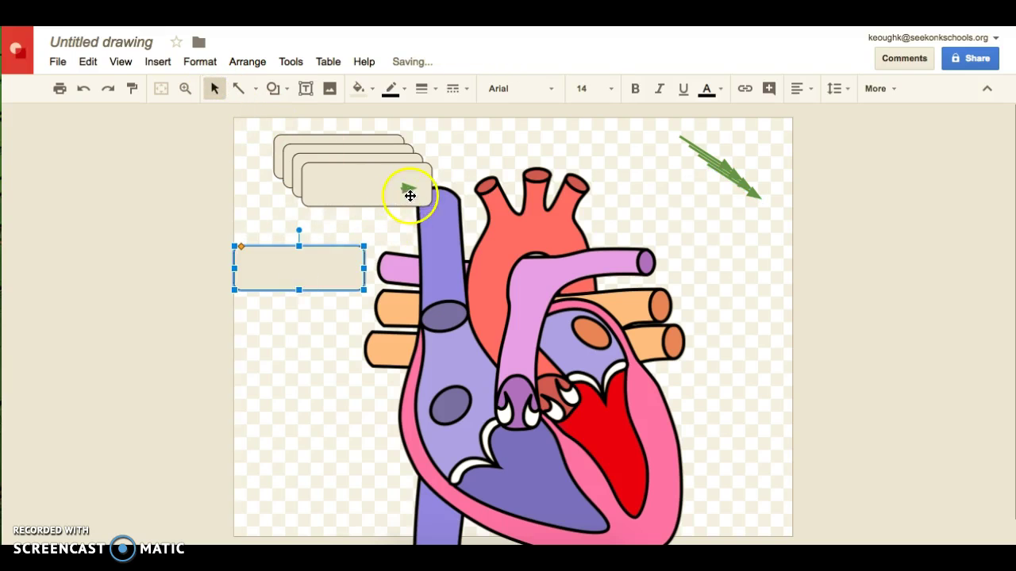
pyautogui.click(406, 188)
pyautogui.press('Delete')
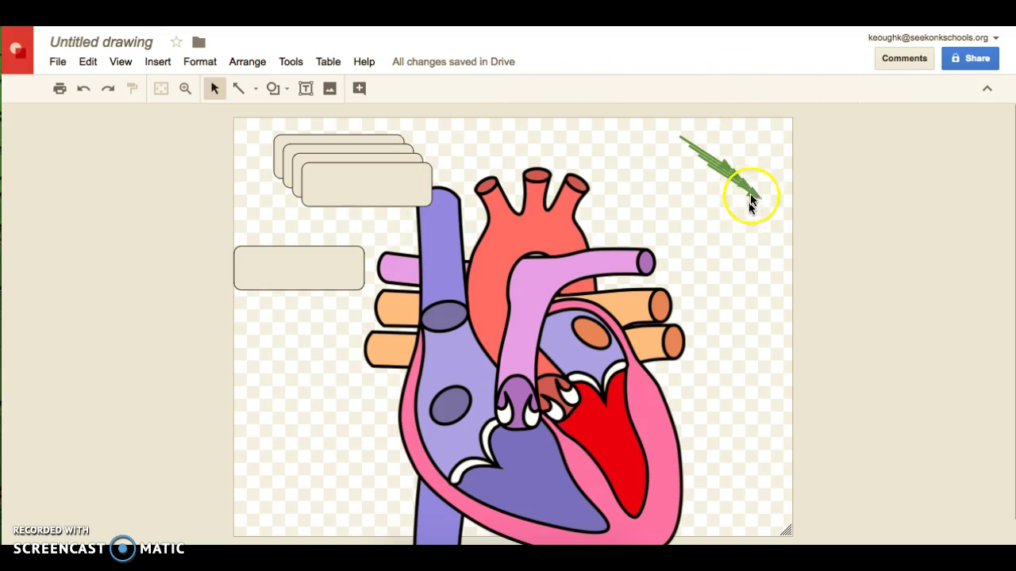
# Step: Move a green arrow beside the separate label box and point its tip at the heart's upper purple vessel
pyautogui.moveTo(752, 191); pyautogui.dragTo(398, 274)
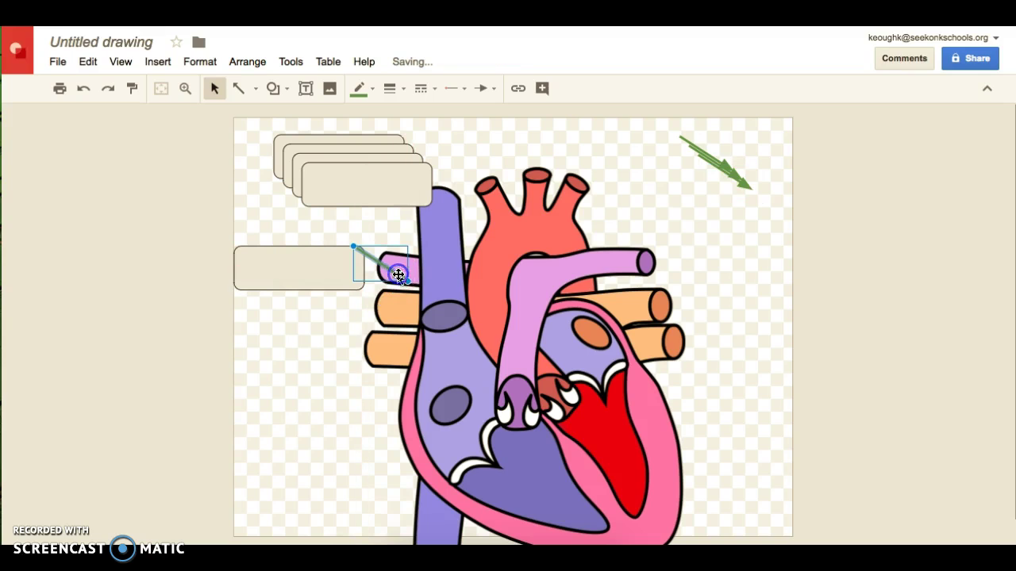
pyautogui.rightClick(408, 281)
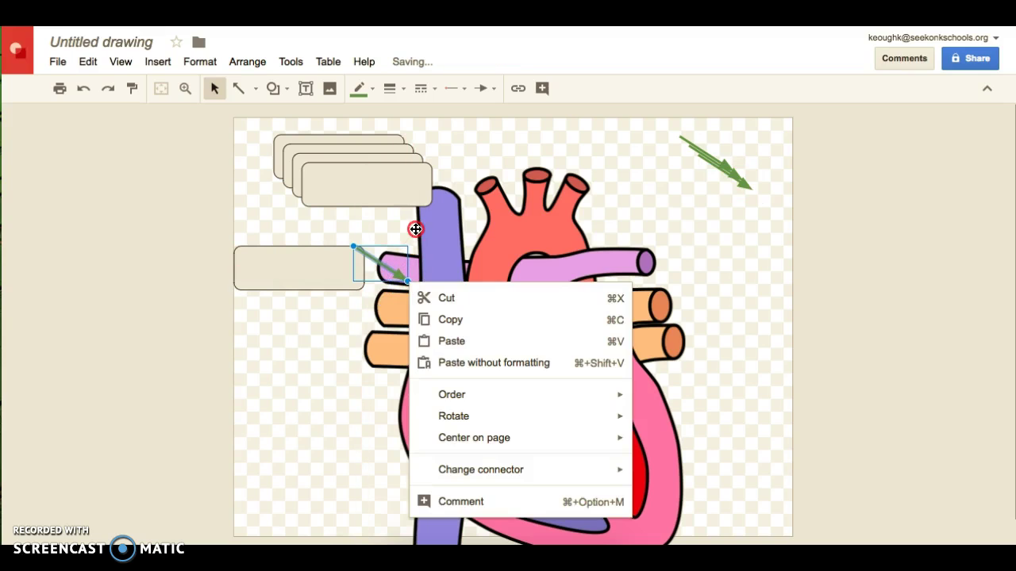
pyautogui.click(415, 229)
pyautogui.click(397, 276)
pyautogui.click(398, 275)
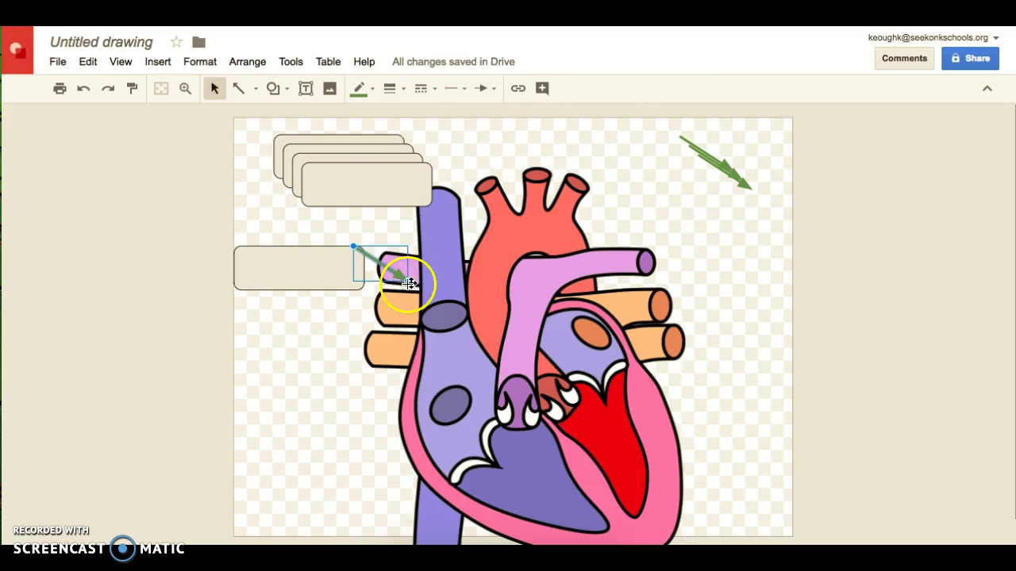
pyautogui.moveTo(408, 270); pyautogui.dragTo(416, 235)
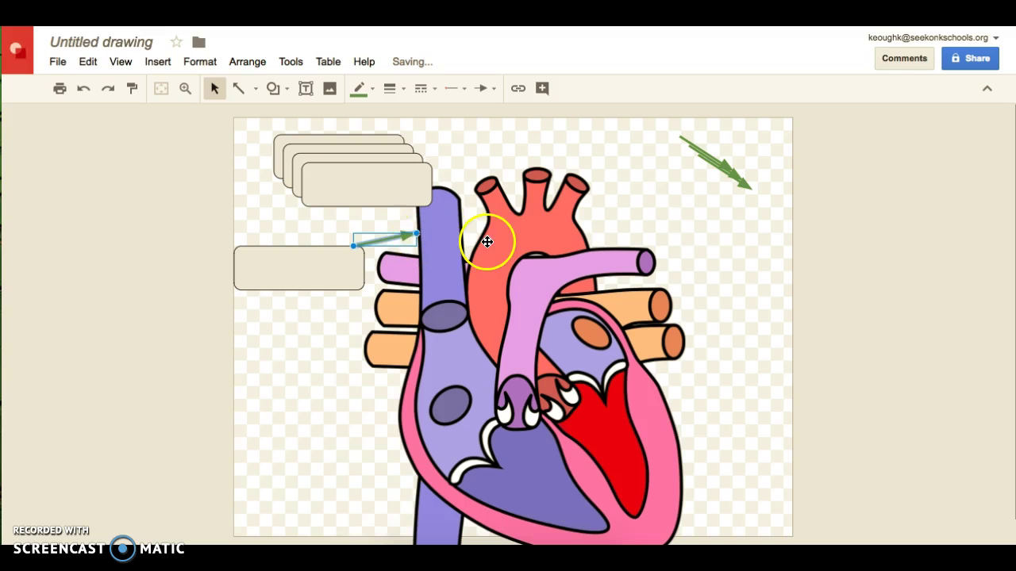
# Step: Move another label box to the right of the heart and a green arrow over to the red aorta
pyautogui.moveTo(400, 180); pyautogui.dragTo(786, 262)
pyautogui.moveTo(744, 182); pyautogui.dragTo(584, 223)
pyautogui.click(746, 347)
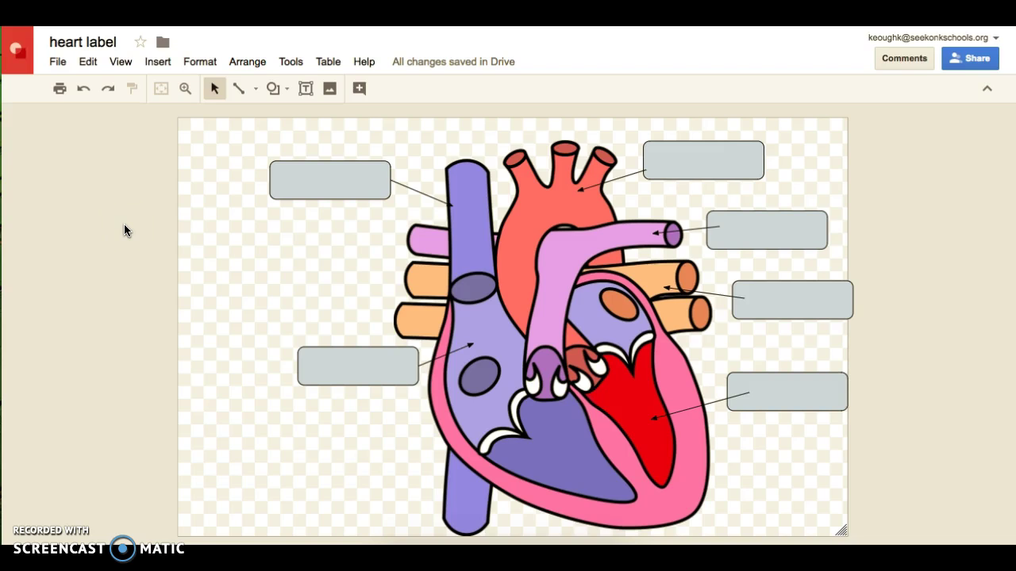
pyautogui.click(300, 188)
pyautogui.click(245, 181)
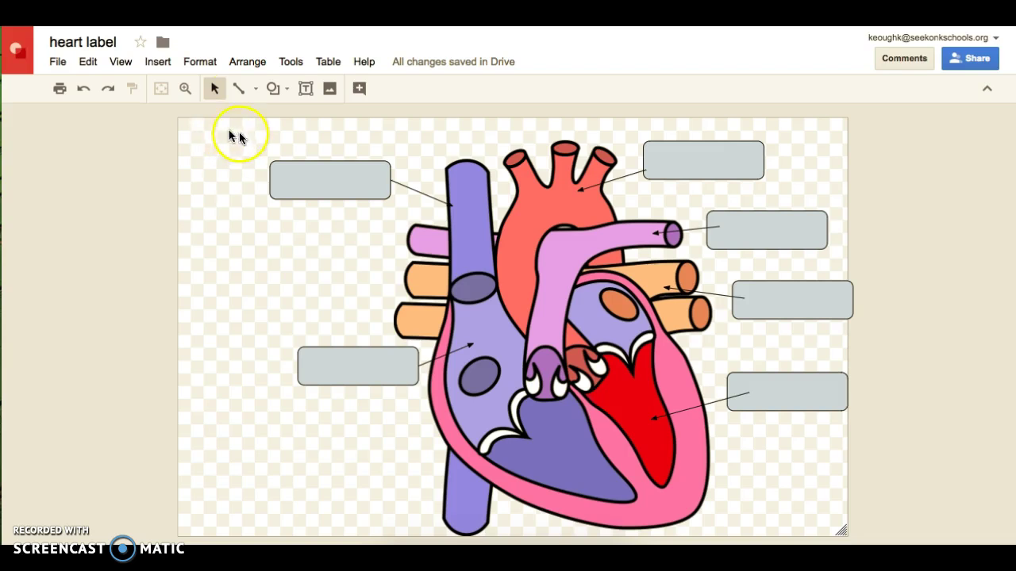
# Step: Undo the clearing of the heart diagram's label text until all six boxes are filled in again
pyautogui.click(85, 90)
pyautogui.click(85, 90)
pyautogui.click(84, 90)
pyautogui.click(85, 90)
pyautogui.click(85, 90)
pyautogui.click(87, 94)
pyautogui.click(88, 93)
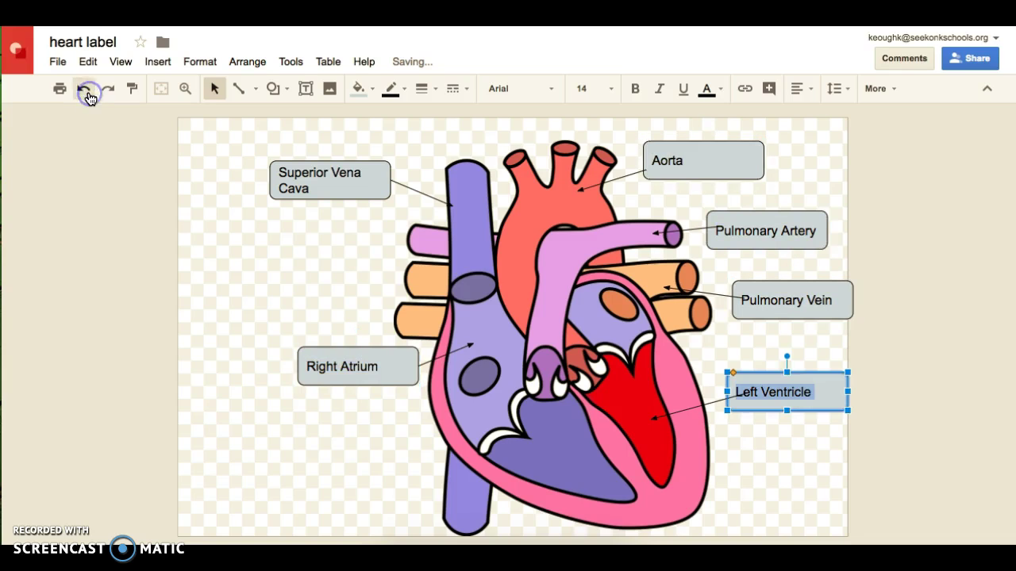
pyautogui.click(197, 215)
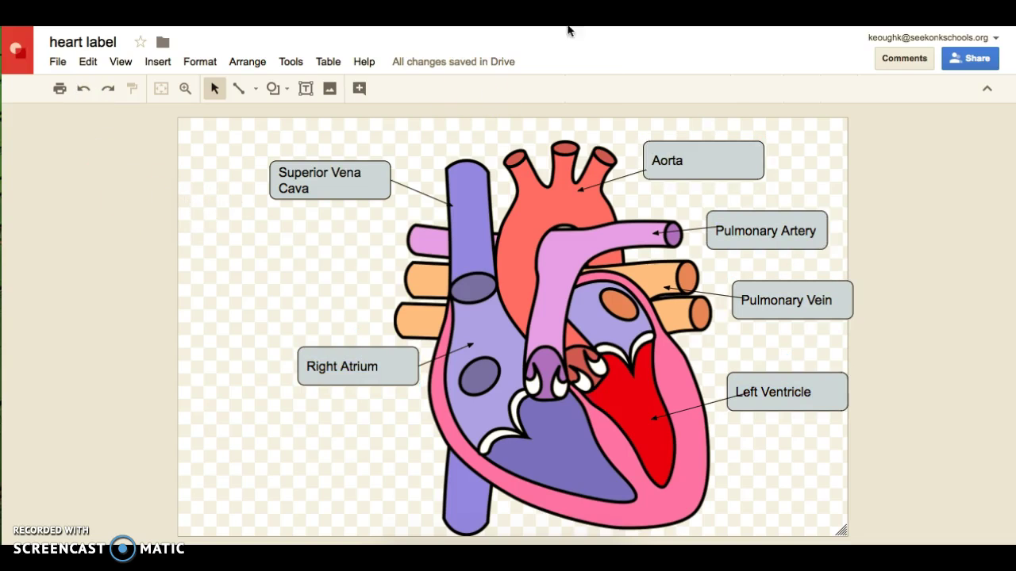